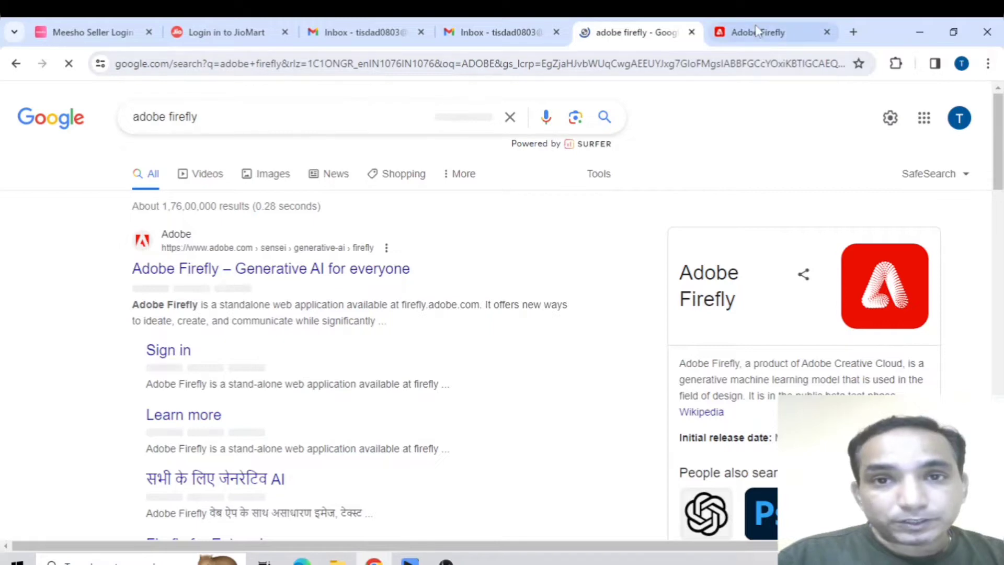
Step: Switch to the Adobe Firefly page and open its Generative fill feature
{"action": "left_click", "coordinate": [761, 36]}
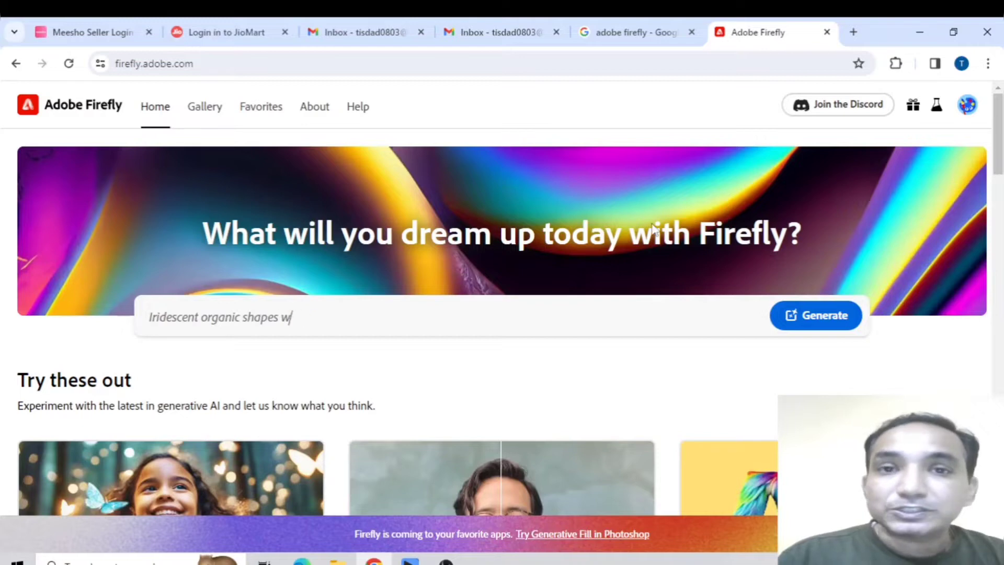
{"action": "scroll", "coordinate": [655, 230], "scroll_direction": "down", "scroll_amount": 1}
{"action": "scroll", "coordinate": [652, 228], "scroll_direction": "down", "scroll_amount": 2}
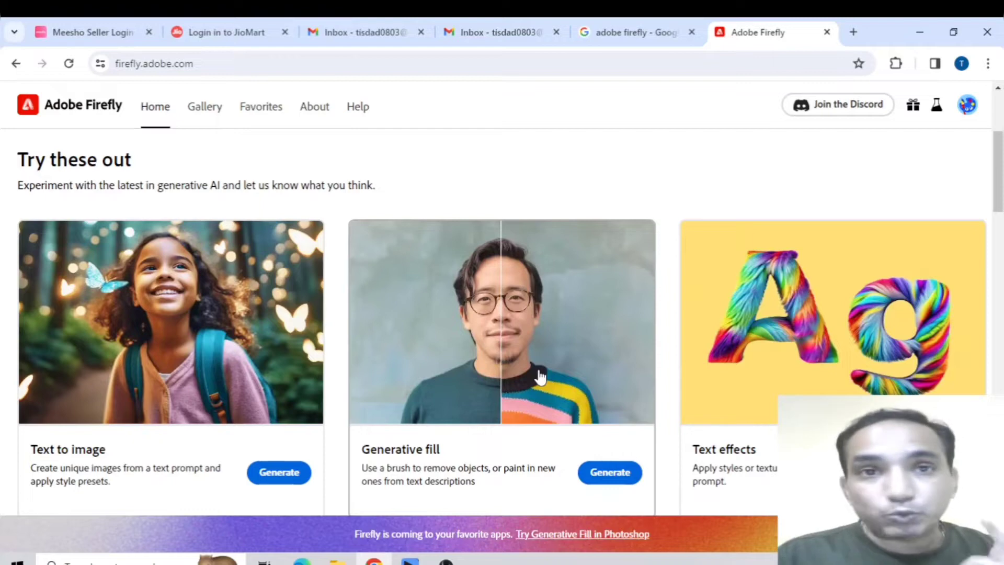
{"action": "left_click", "coordinate": [618, 476]}
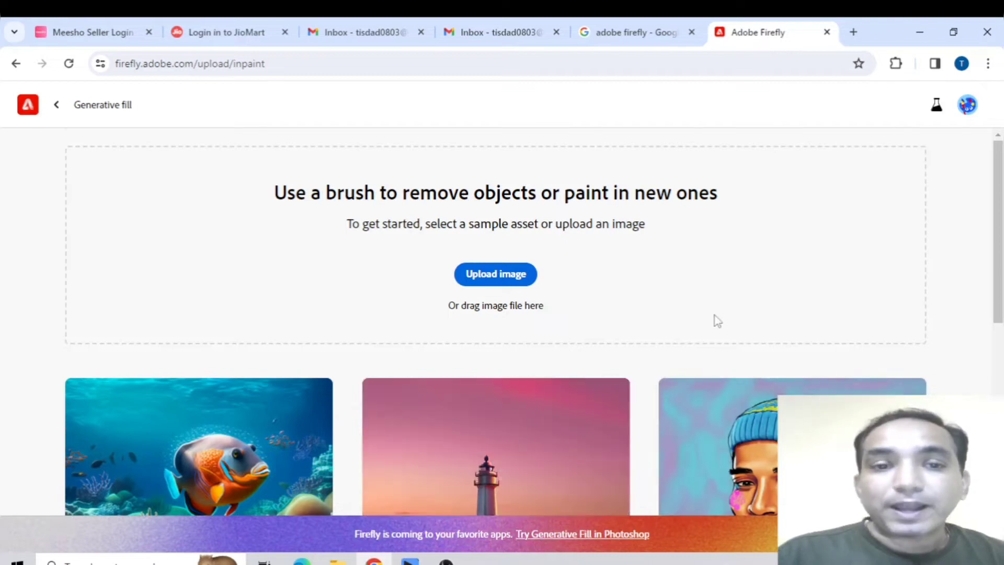
Step: Open the sample image of the woman in the orange jacket for generative fill editing
{"action": "scroll", "coordinate": [716, 320], "scroll_direction": "down", "scroll_amount": 2}
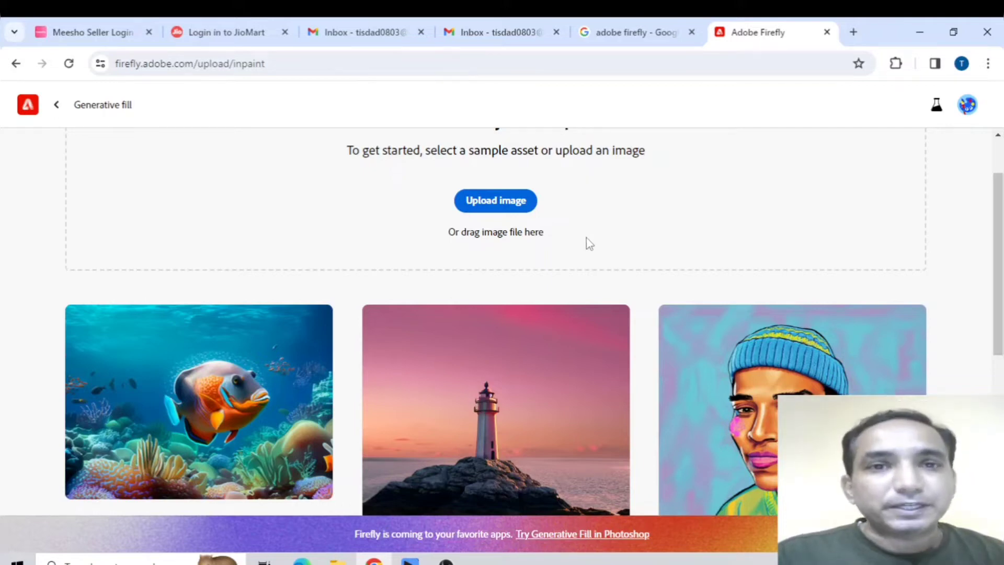
{"action": "scroll", "coordinate": [584, 264], "scroll_direction": "down", "scroll_amount": 5}
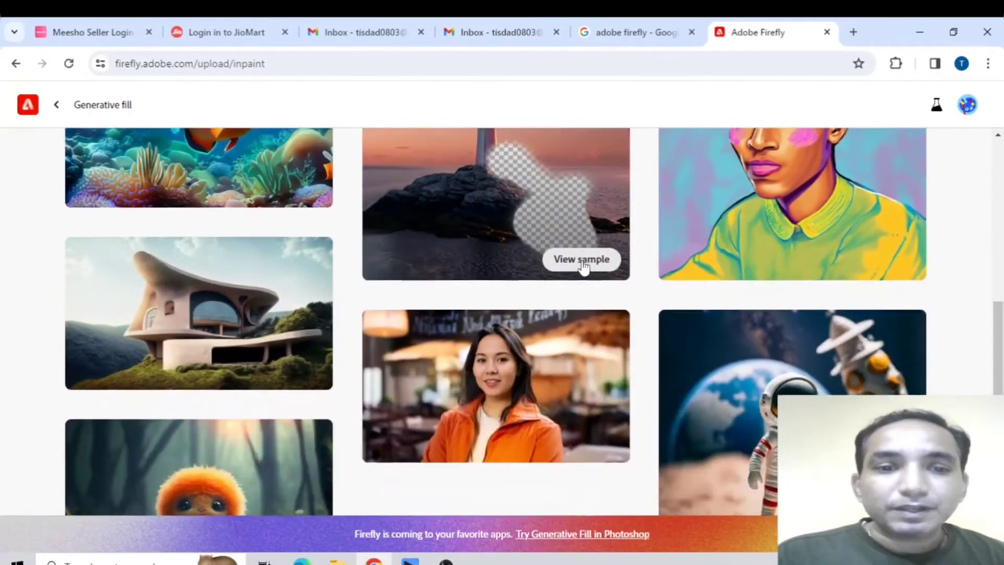
{"action": "scroll", "coordinate": [679, 256], "scroll_direction": "up", "scroll_amount": 1}
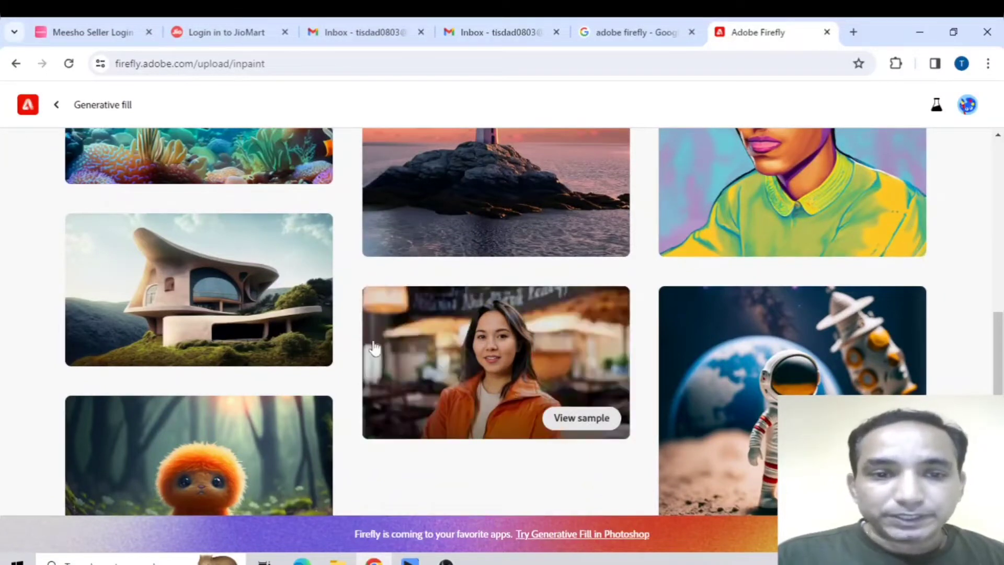
{"action": "left_click", "coordinate": [560, 422]}
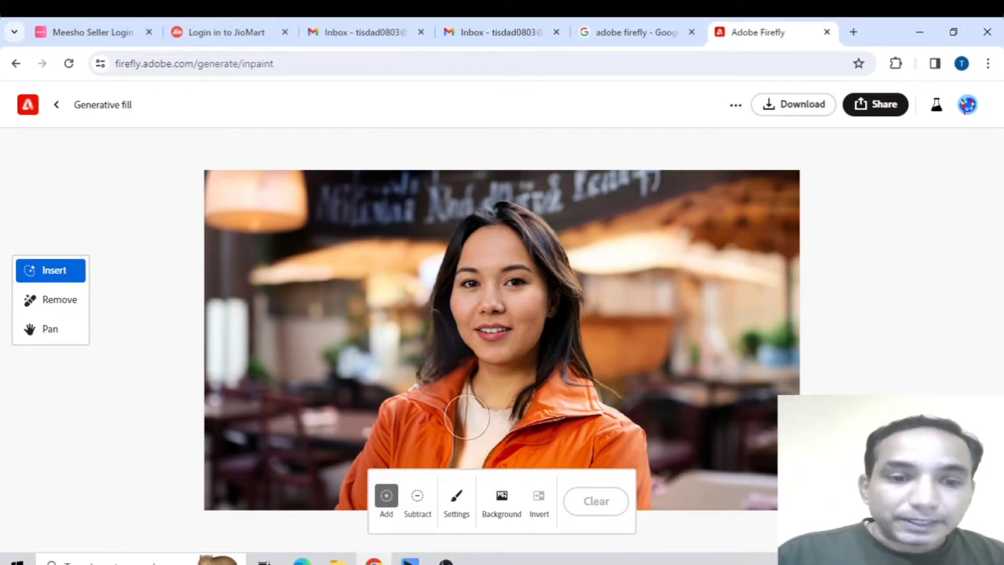
Step: Set the brush hardness to 92% and increase the brush size
{"action": "left_click", "coordinate": [461, 510]}
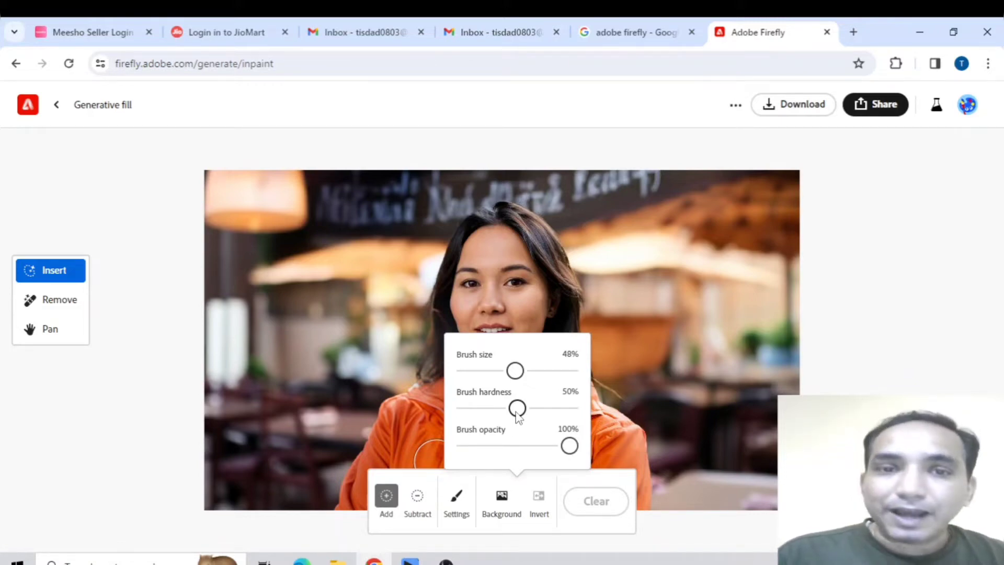
{"action": "left_click_drag", "start_coordinate": [517, 414], "coordinate": [569, 418]}
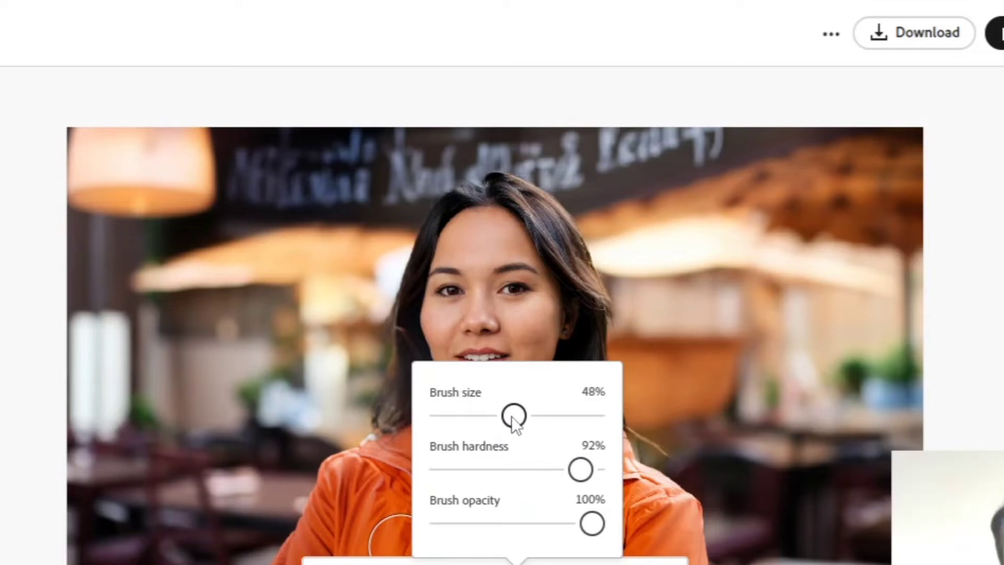
{"action": "left_click_drag", "start_coordinate": [512, 417], "coordinate": [547, 422]}
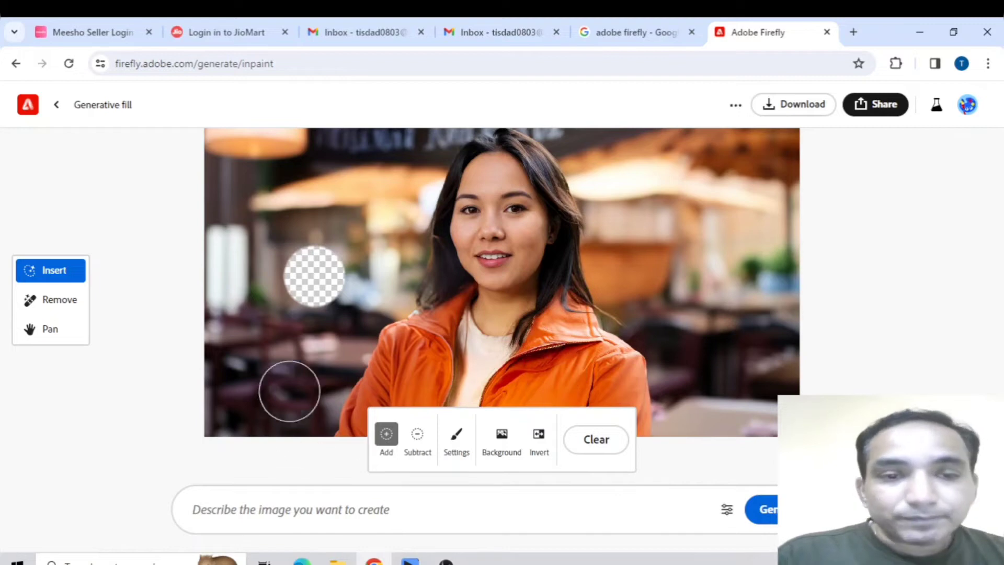
Step: Brush a trial mask over the background and jacket sleeve beside the woman, and erase it completely with the Subtract brush
{"action": "mouse_move", "coordinate": [425, 335]}
{"action": "left_mouse_down"}
{"action": "mouse_move", "coordinate": [366, 405]}
{"action": "mouse_move", "coordinate": [400, 360]}
{"action": "mouse_move", "coordinate": [429, 349]}
{"action": "mouse_move", "coordinate": [389, 313]}
{"action": "mouse_move", "coordinate": [332, 311]}
{"action": "mouse_move", "coordinate": [360, 283]}
{"action": "mouse_move", "coordinate": [359, 250]}
{"action": "mouse_move", "coordinate": [404, 267]}
{"action": "left_mouse_up"}
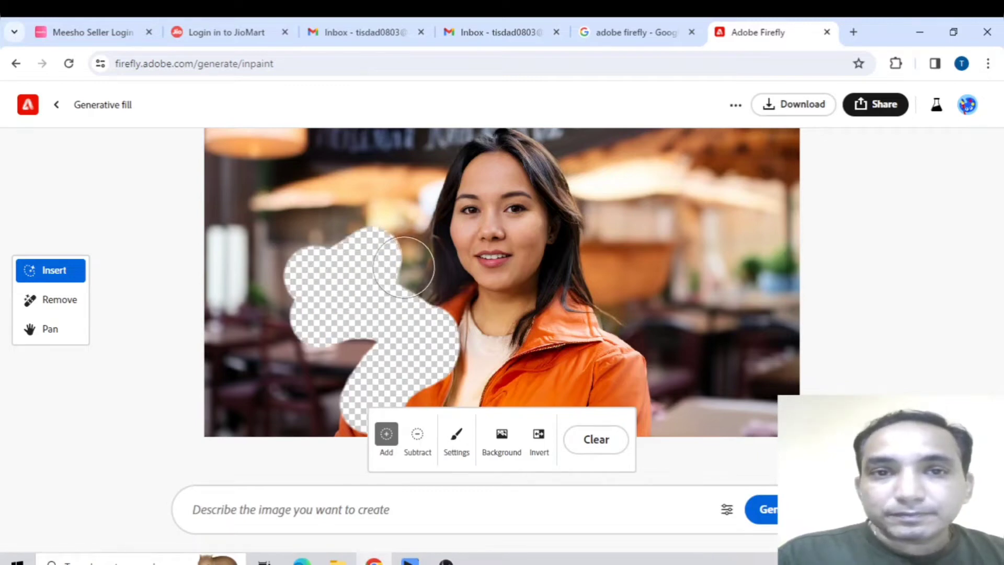
{"action": "left_click", "coordinate": [417, 435]}
{"action": "mouse_move", "coordinate": [386, 285]}
{"action": "left_mouse_down"}
{"action": "mouse_move", "coordinate": [362, 289]}
{"action": "mouse_move", "coordinate": [375, 248]}
{"action": "mouse_move", "coordinate": [316, 264]}
{"action": "mouse_move", "coordinate": [292, 298]}
{"action": "mouse_move", "coordinate": [297, 340]}
{"action": "mouse_move", "coordinate": [364, 299]}
{"action": "mouse_move", "coordinate": [391, 296]}
{"action": "mouse_move", "coordinate": [353, 388]}
{"action": "mouse_move", "coordinate": [381, 405]}
{"action": "mouse_move", "coordinate": [421, 312]}
{"action": "mouse_move", "coordinate": [437, 362]}
{"action": "left_mouse_up"}
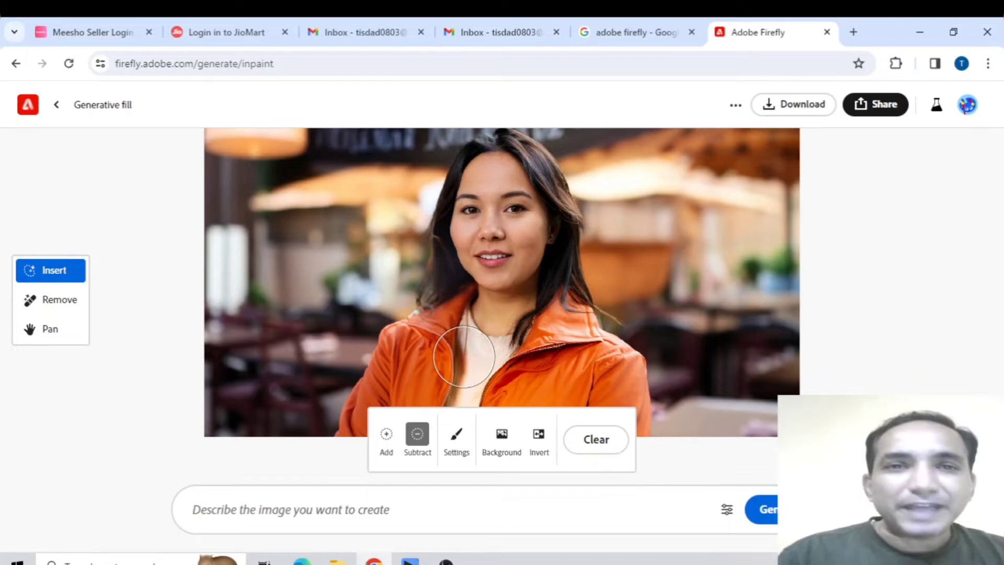
Step: Mask the woman's entire orange jacket with the Add brush and generate a fill from the prompt "DENIM JACKET"
{"action": "left_click", "coordinate": [385, 442]}
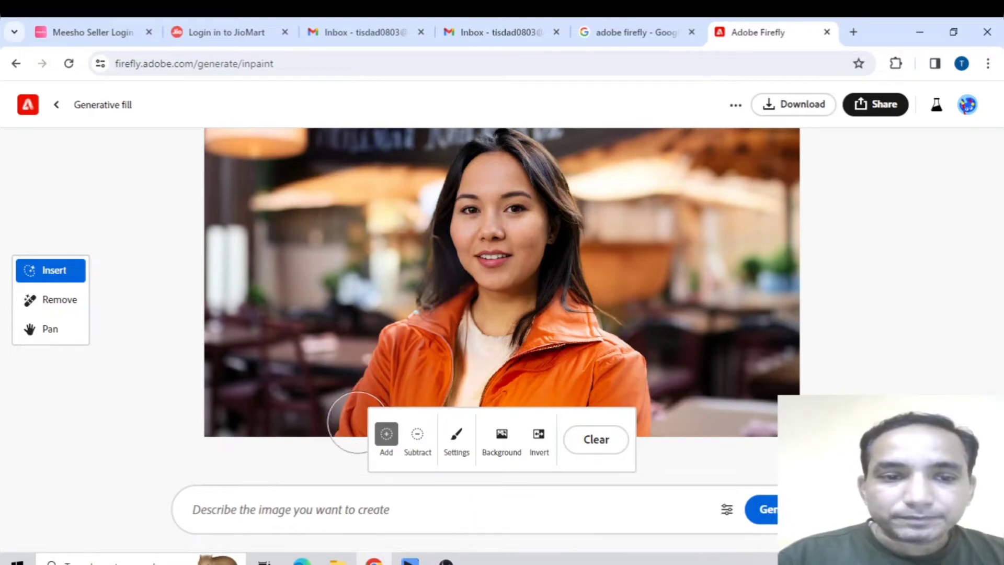
{"action": "mouse_move", "coordinate": [354, 419]}
{"action": "left_mouse_down"}
{"action": "mouse_move", "coordinate": [433, 329]}
{"action": "mouse_move", "coordinate": [416, 367]}
{"action": "mouse_move", "coordinate": [501, 370]}
{"action": "mouse_move", "coordinate": [394, 344]}
{"action": "mouse_move", "coordinate": [461, 315]}
{"action": "mouse_move", "coordinate": [461, 344]}
{"action": "mouse_move", "coordinate": [513, 349]}
{"action": "mouse_move", "coordinate": [564, 335]}
{"action": "mouse_move", "coordinate": [569, 316]}
{"action": "mouse_move", "coordinate": [576, 350]}
{"action": "mouse_move", "coordinate": [614, 376]}
{"action": "mouse_move", "coordinate": [623, 396]}
{"action": "mouse_move", "coordinate": [542, 392]}
{"action": "mouse_move", "coordinate": [418, 419]}
{"action": "mouse_move", "coordinate": [440, 430]}
{"action": "mouse_move", "coordinate": [624, 431]}
{"action": "mouse_move", "coordinate": [627, 417]}
{"action": "mouse_move", "coordinate": [601, 366]}
{"action": "left_mouse_up"}
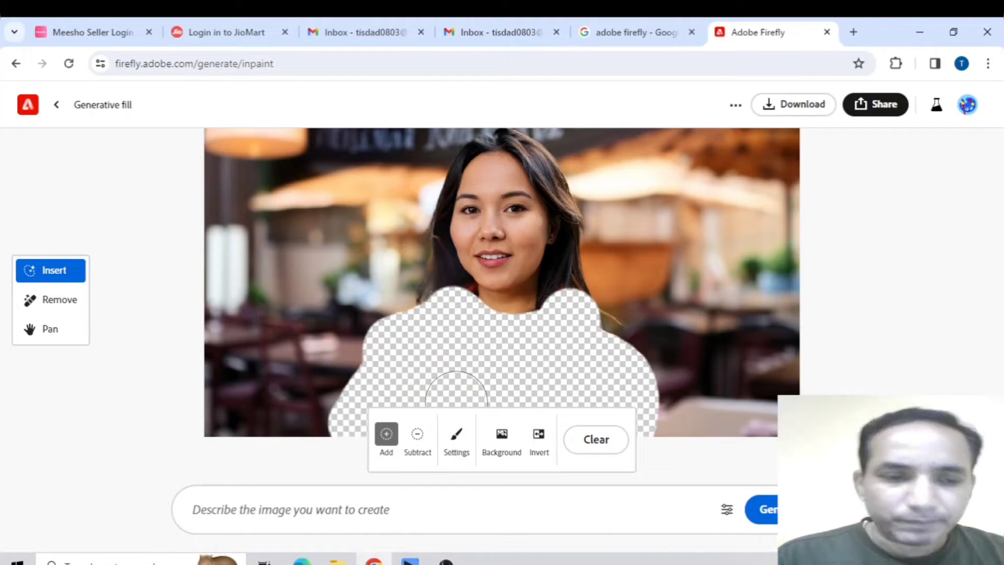
{"action": "left_click", "coordinate": [335, 514]}
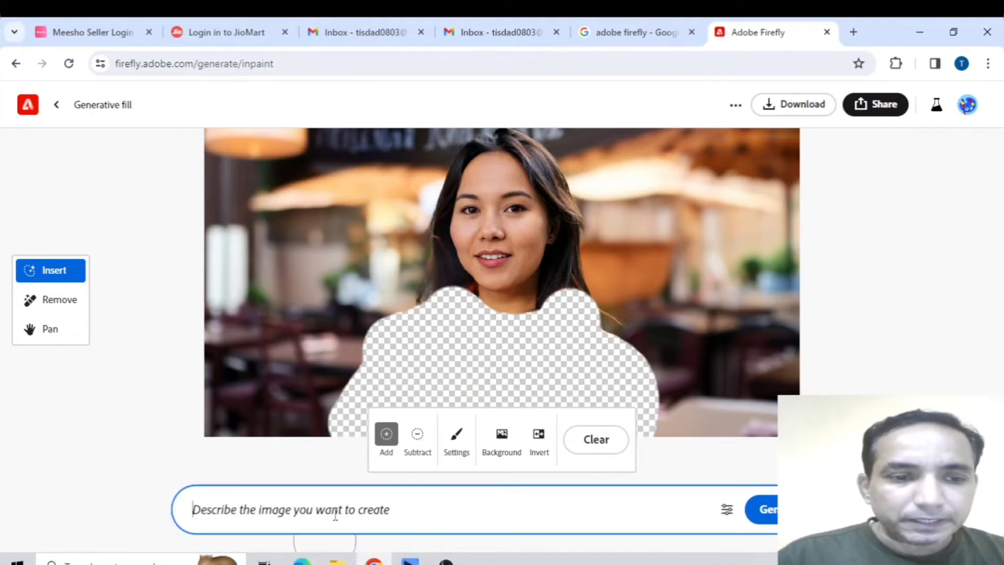
{"action": "type", "text": "DENI"}
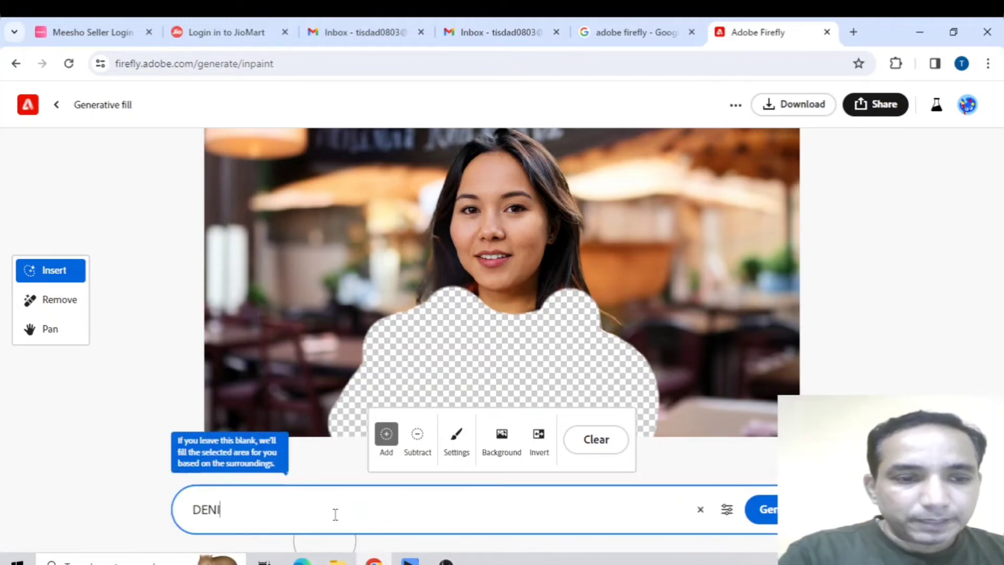
{"action": "type", "text": "M JACKET"}
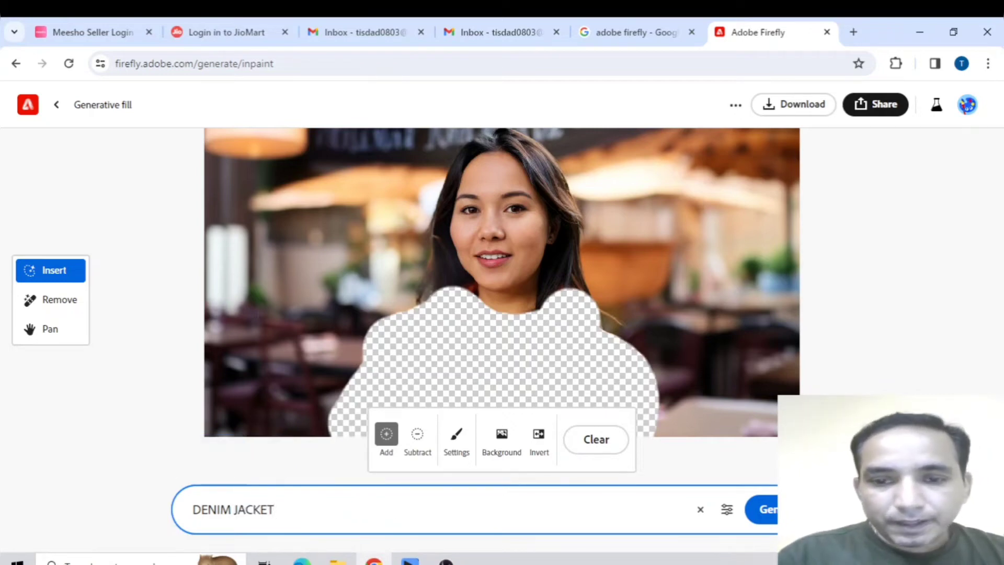
{"action": "left_click", "coordinate": [764, 508]}
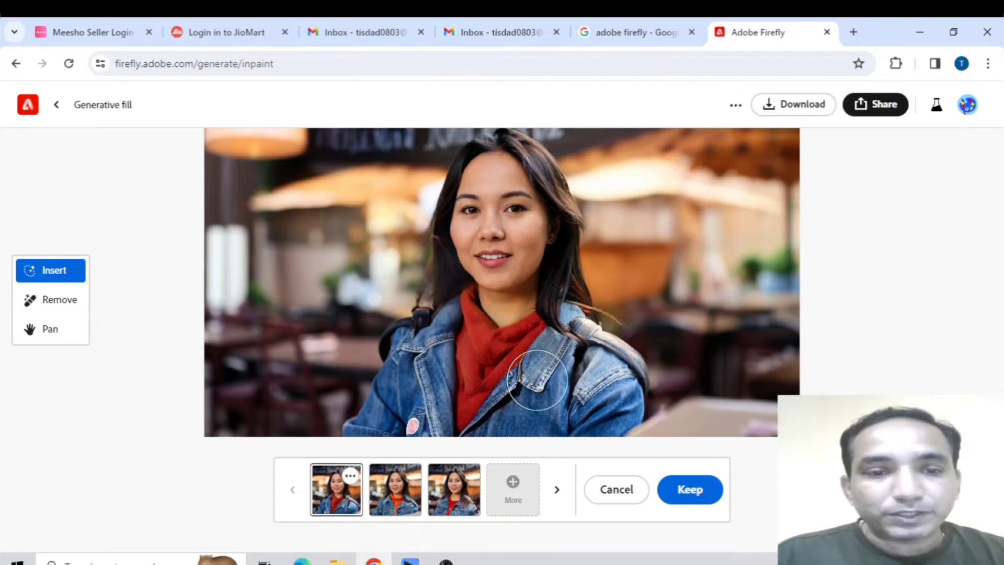
Step: Compare the generated denim jacket variations and keep the second one, with the orange turtleneck
{"action": "left_click", "coordinate": [400, 496]}
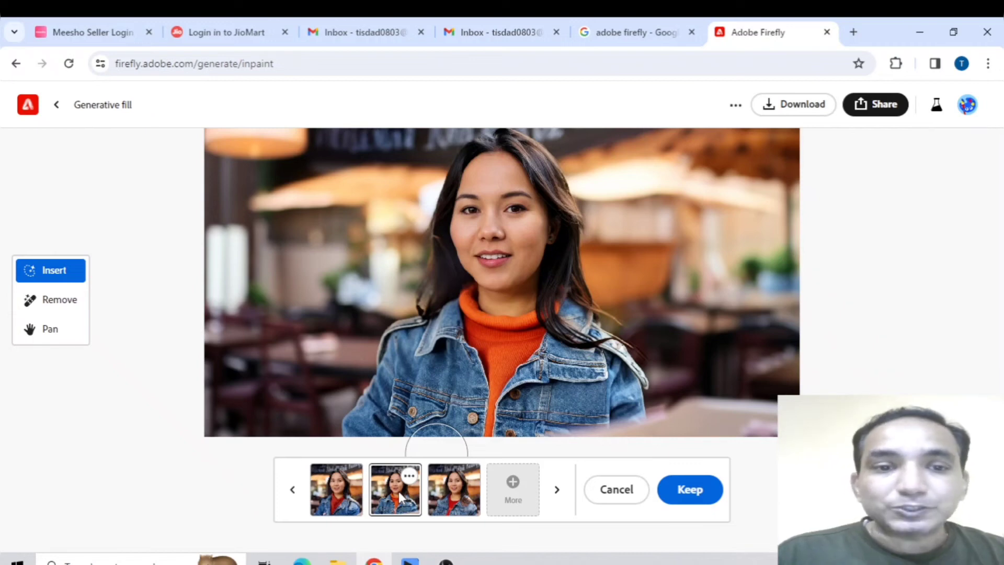
{"action": "left_click", "coordinate": [449, 489]}
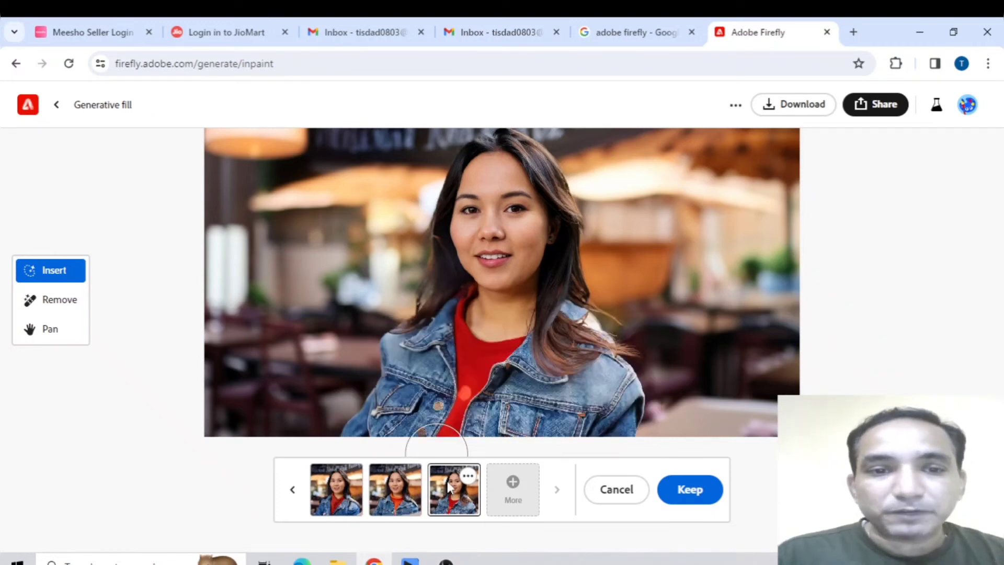
{"action": "left_click", "coordinate": [341, 493]}
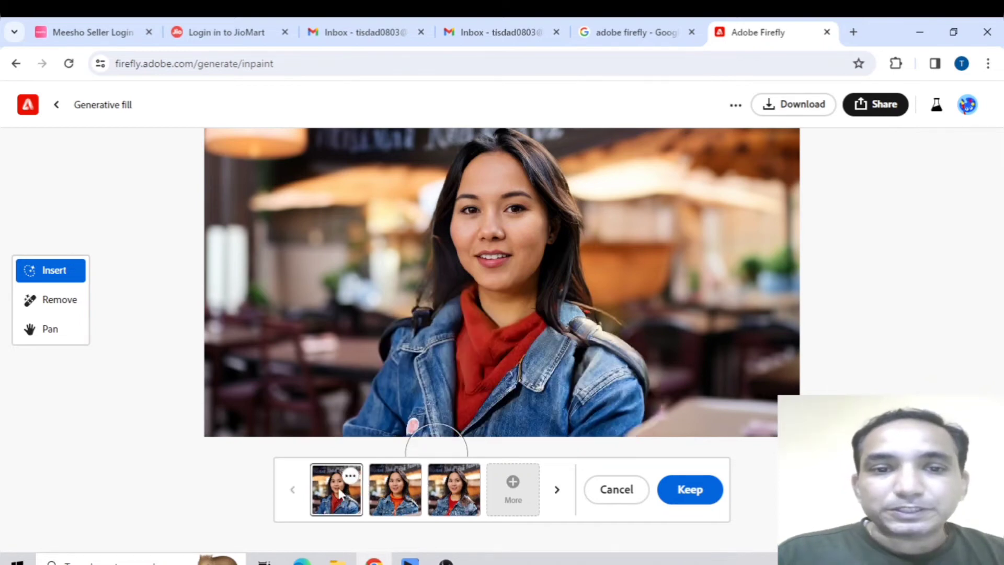
{"action": "left_click", "coordinate": [403, 492]}
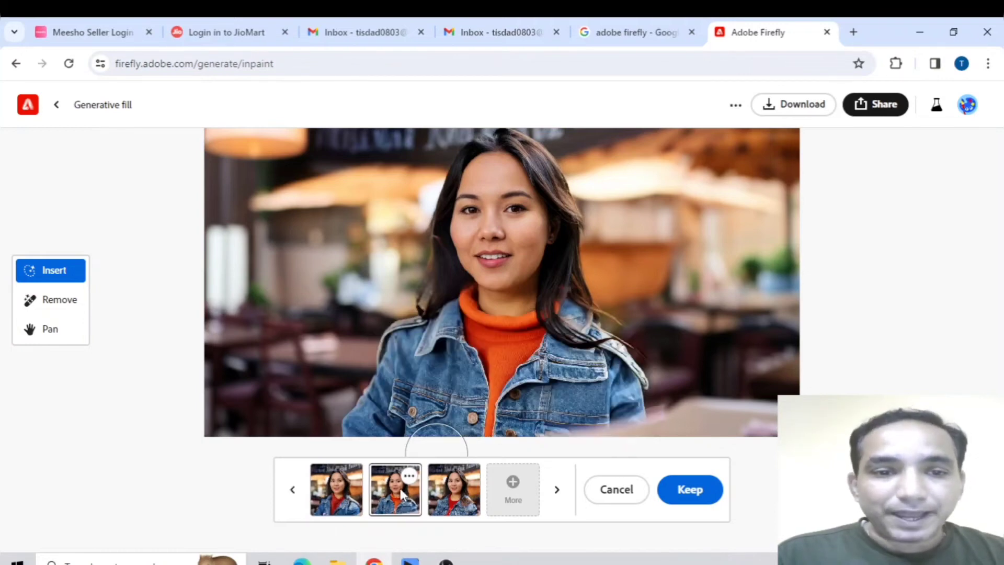
{"action": "left_click", "coordinate": [673, 503]}
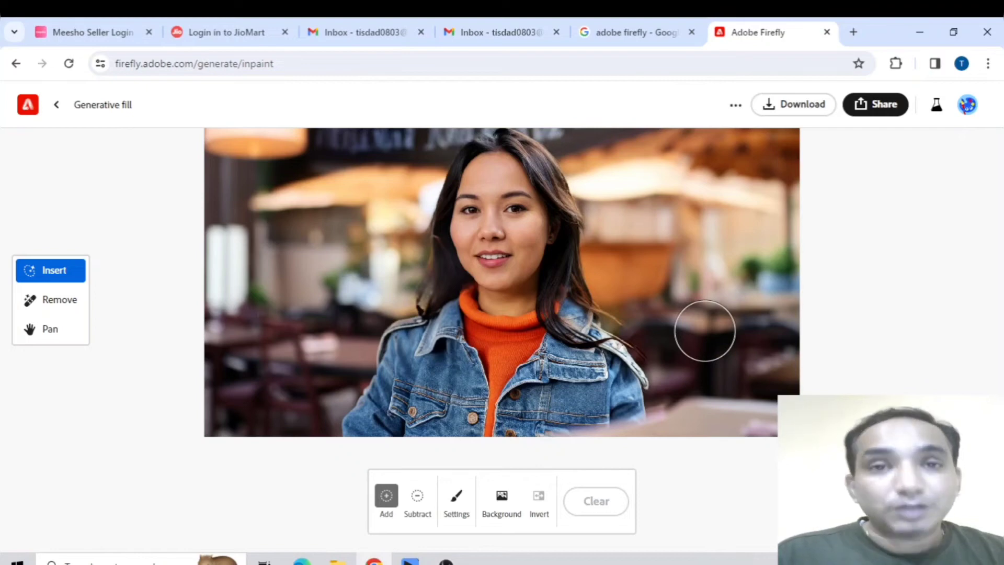
Step: Select the image background automatically and generate a replacement from the prompt "SHOPPING MALL"
{"action": "left_click", "coordinate": [502, 515]}
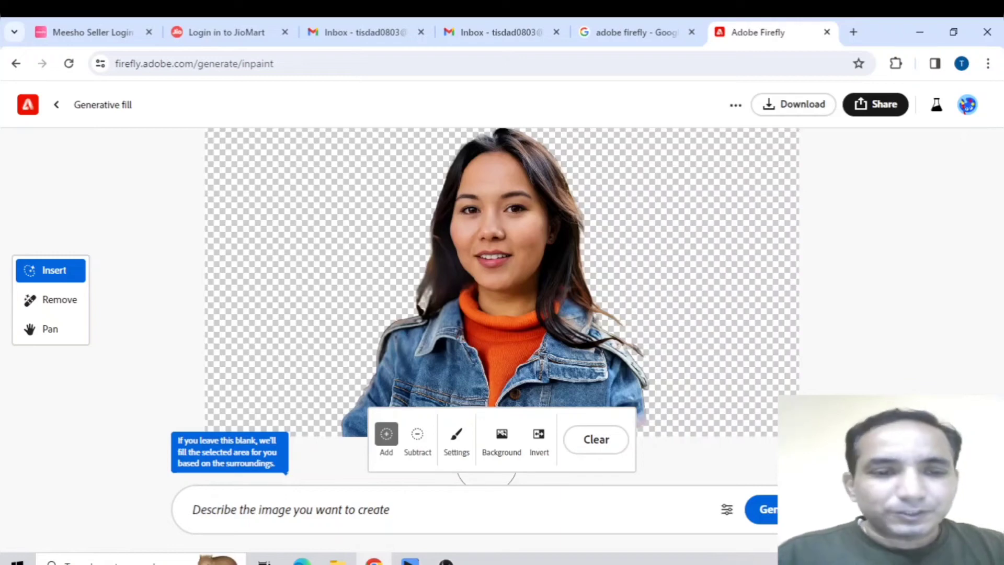
{"action": "left_click", "coordinate": [416, 508]}
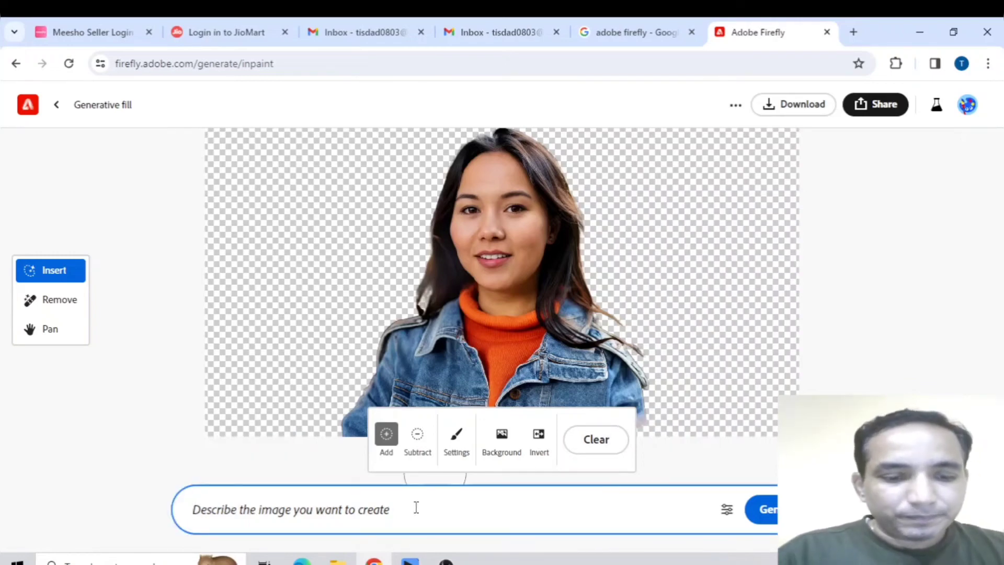
{"action": "type", "text": "SHOPPING MALL"}
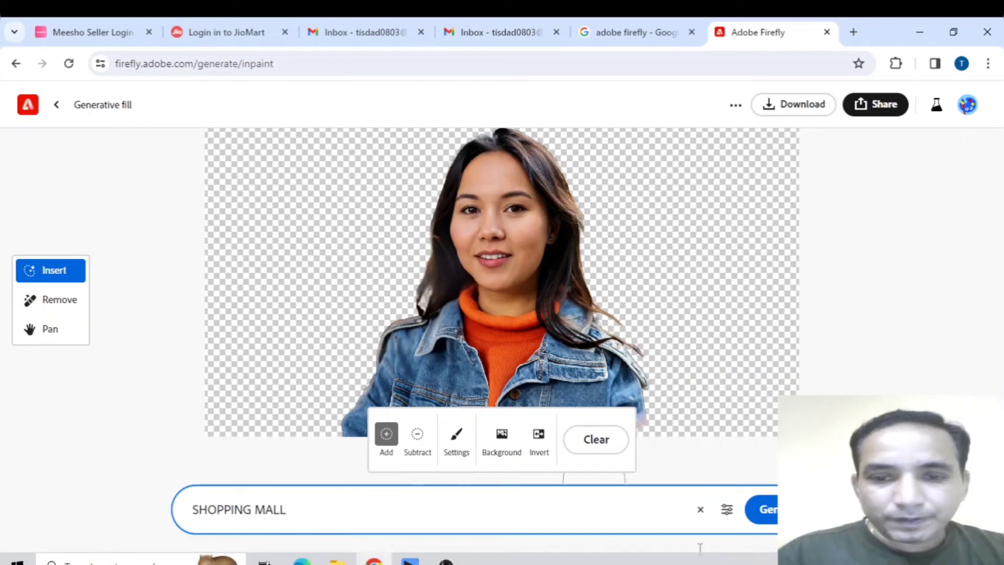
{"action": "left_click", "coordinate": [762, 512]}
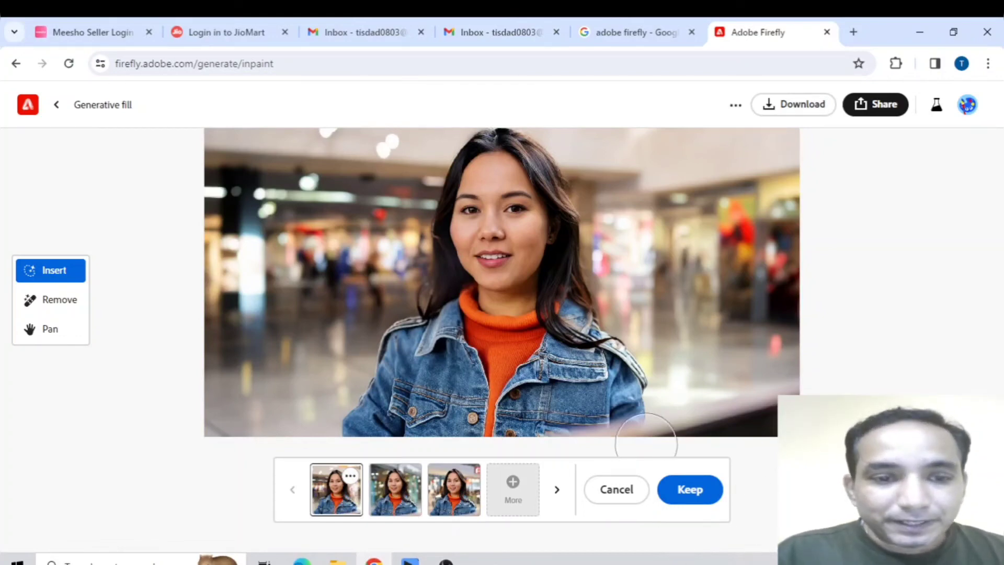
Step: Compare the generated shopping mall backgrounds and keep the first variation
{"action": "left_click", "coordinate": [412, 493]}
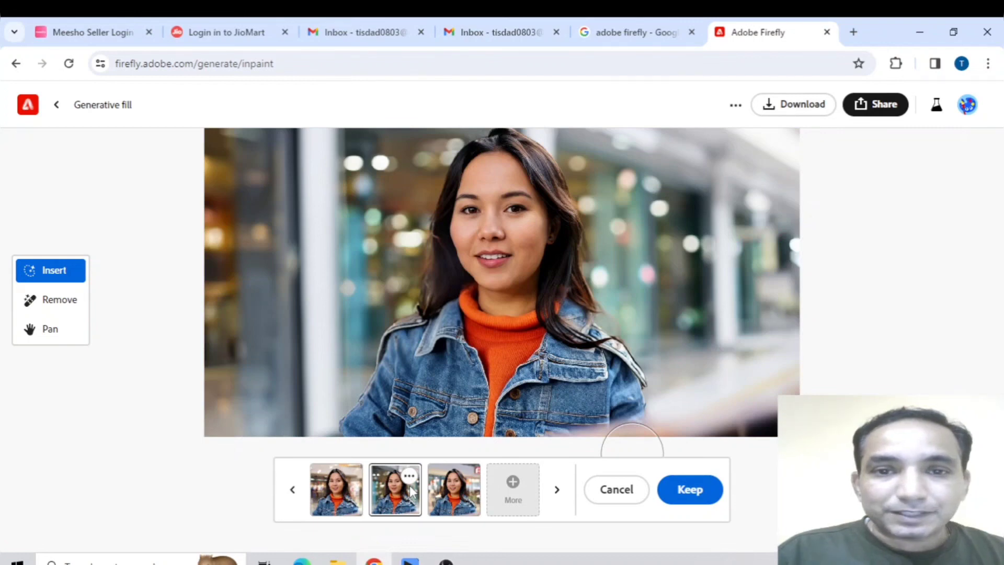
{"action": "left_click", "coordinate": [446, 491]}
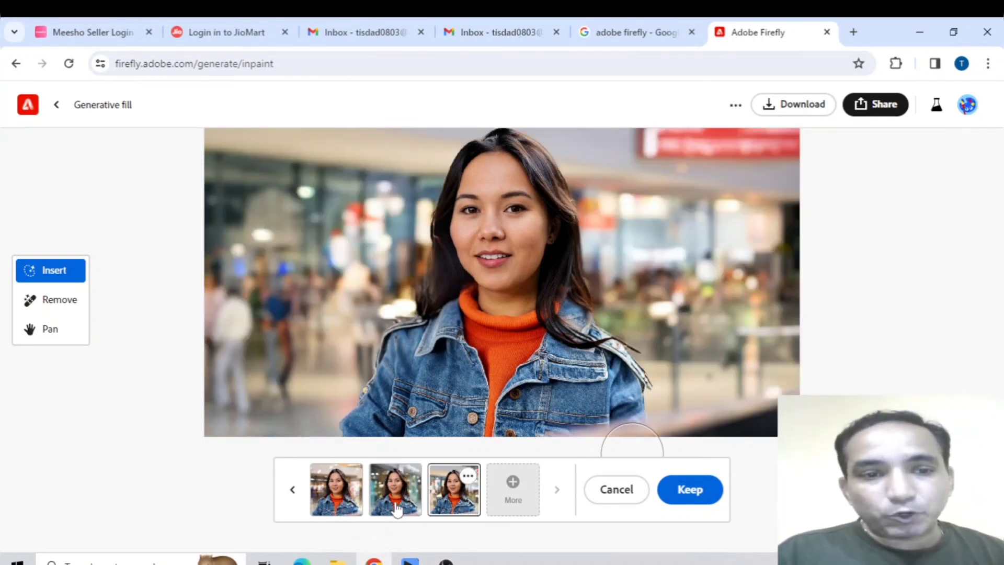
{"action": "left_click", "coordinate": [395, 506]}
{"action": "left_click", "coordinate": [342, 512]}
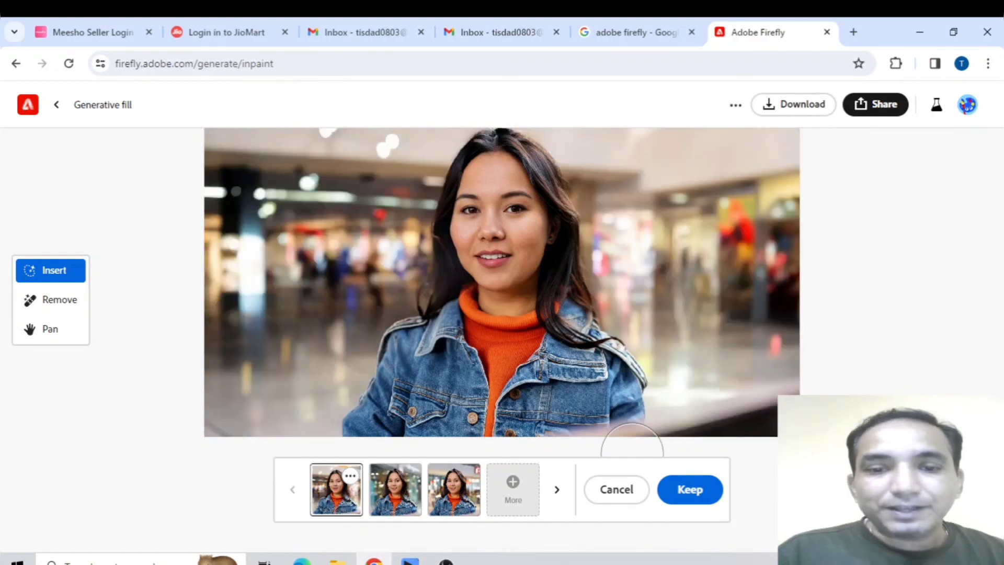
{"action": "left_click", "coordinate": [690, 491]}
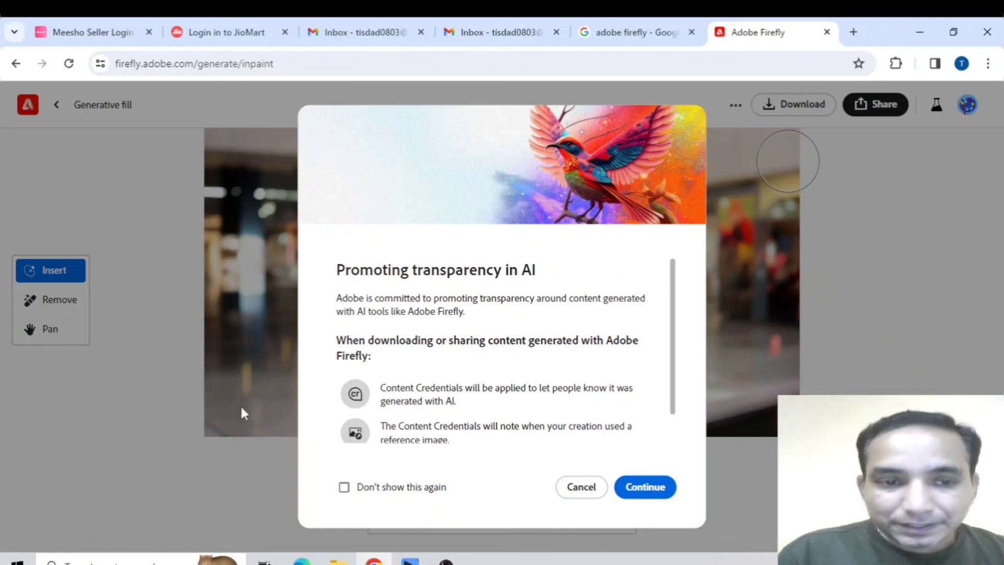
Step: Start downloading the edited image and set the AI transparency notice not to show again
{"action": "left_click", "coordinate": [375, 490]}
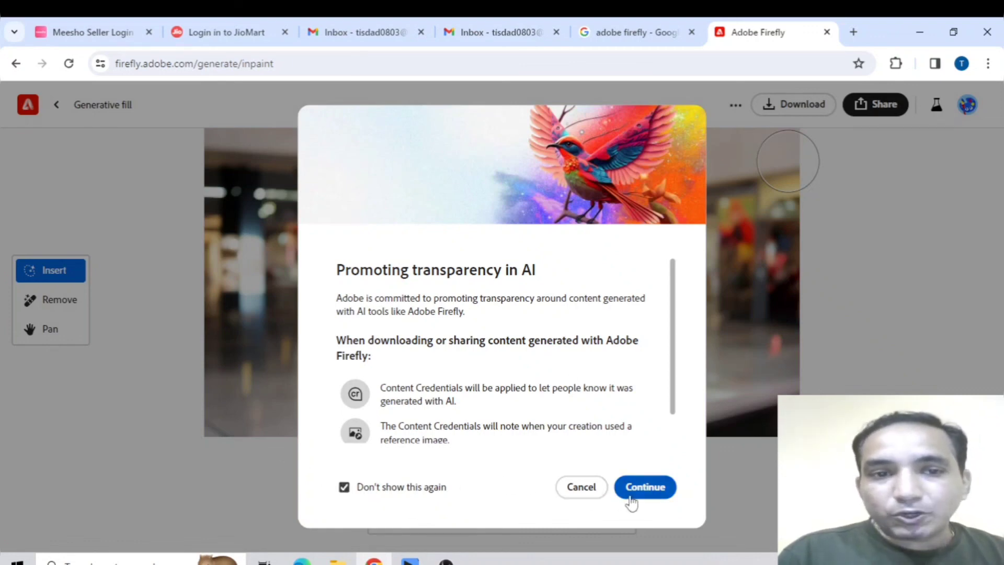